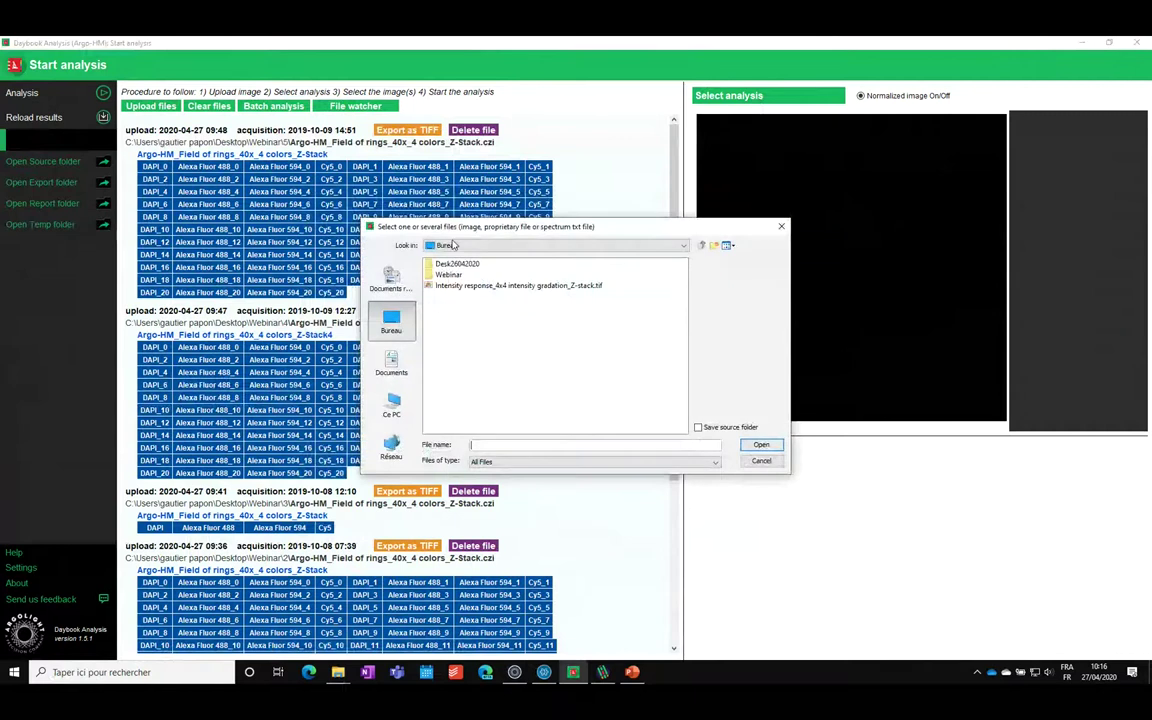
Close the file selection dialog and review the list of uploaded Field of rings image stacks.
key("Escape")
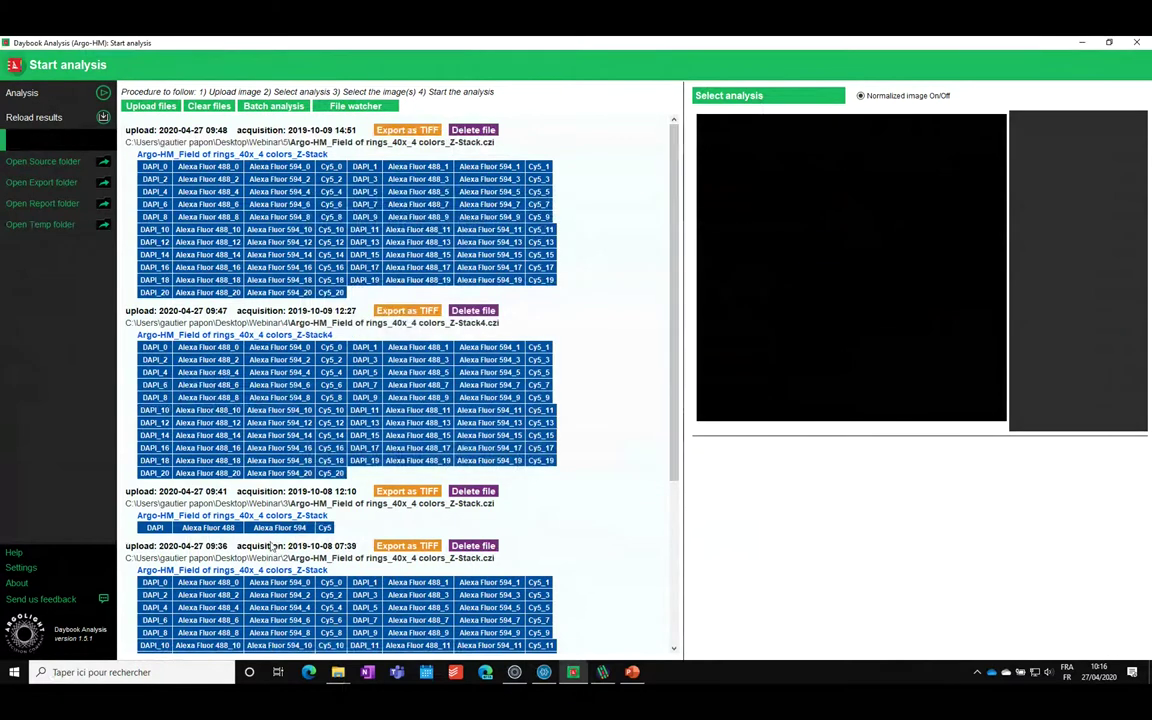
scroll(243, 500, "down", 5)
scroll(238, 517, "up", 5)
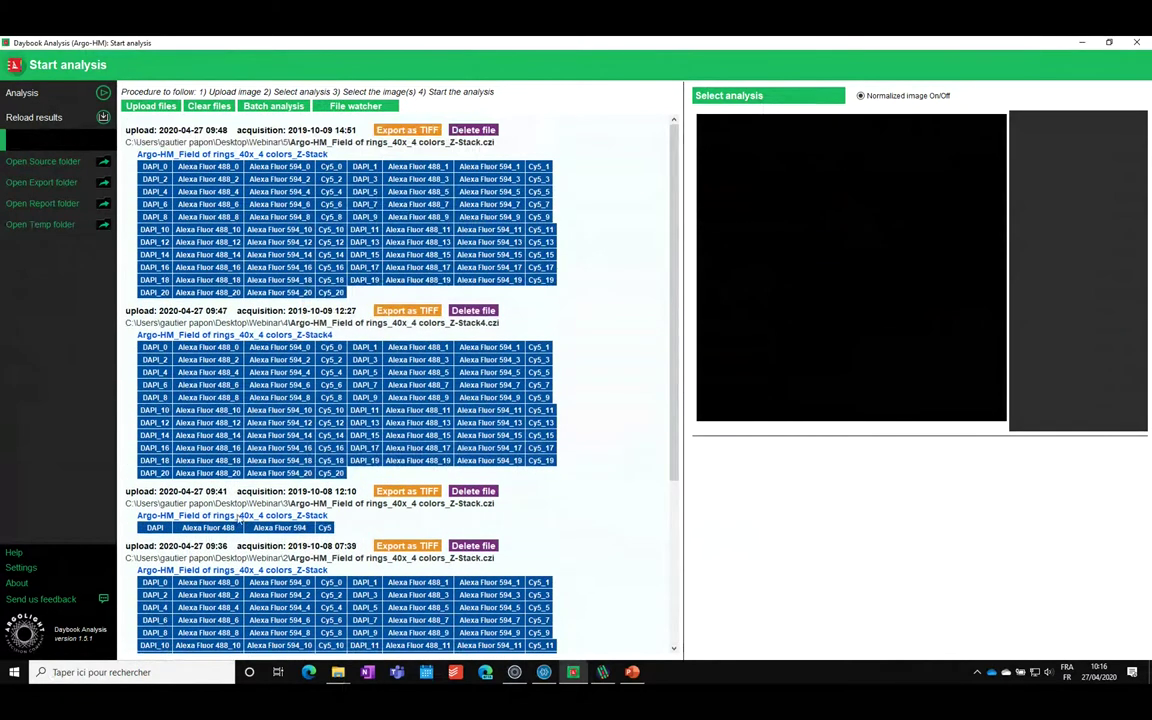
scroll(203, 452, "down", 2)
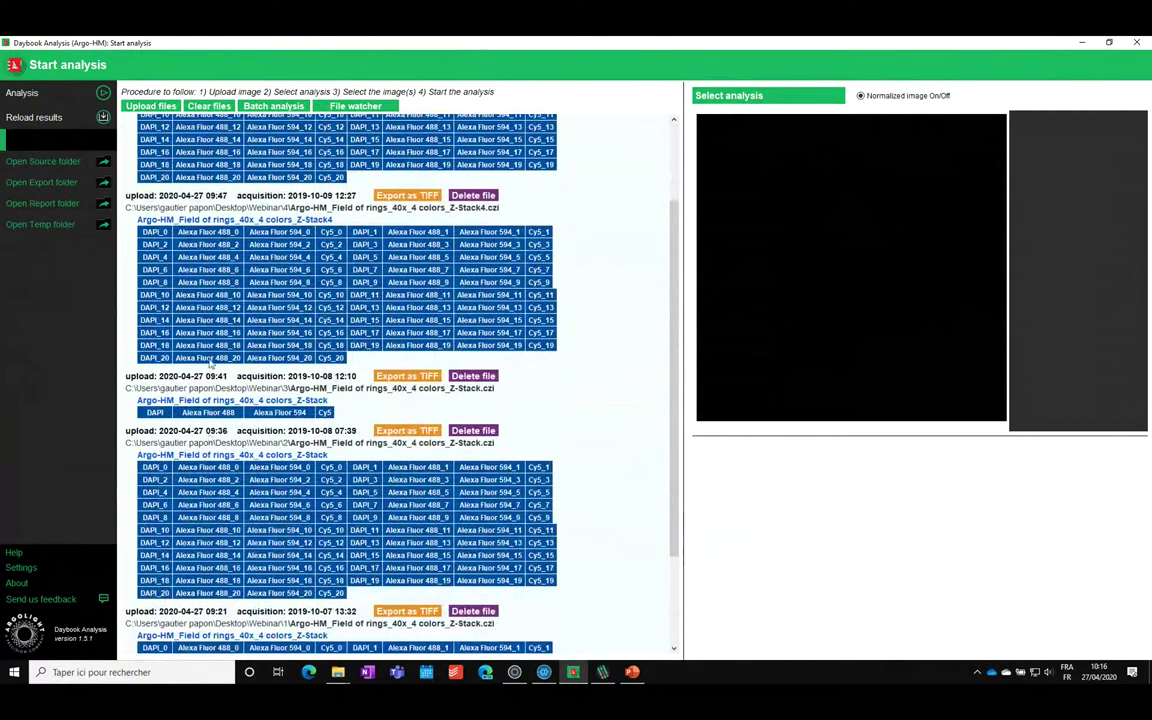
scroll(197, 474, "down", 3)
scroll(210, 421, "up", 3)
scroll(231, 415, "up", 2)
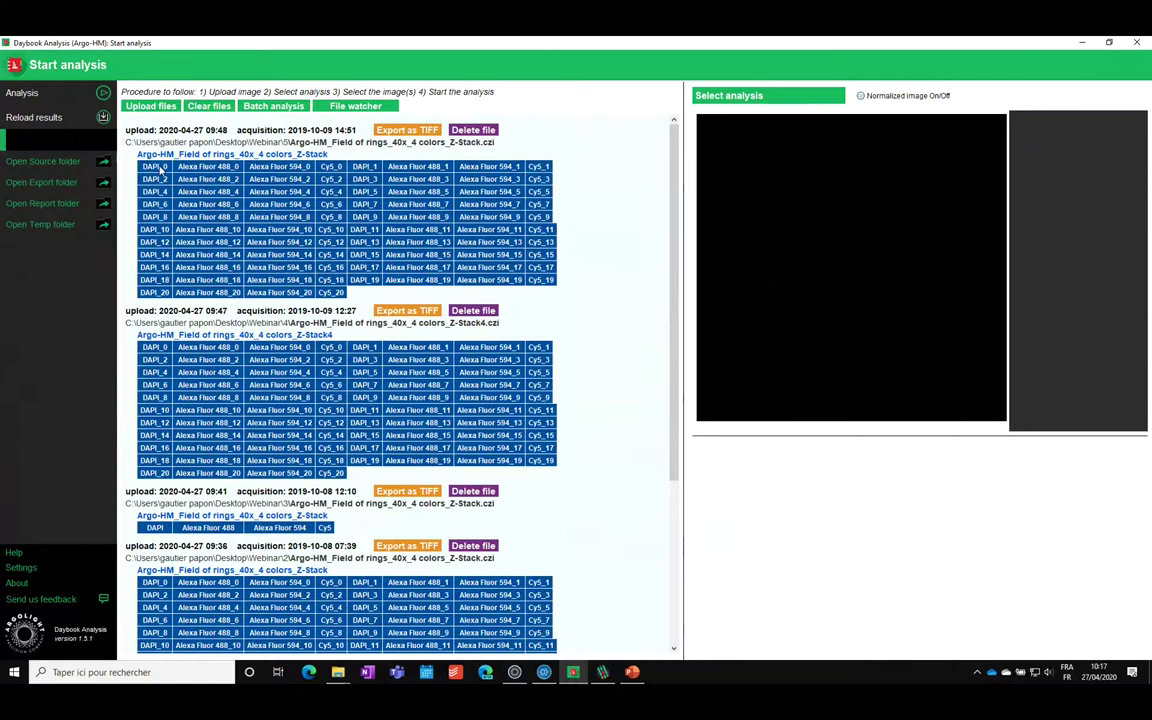
left_click(156, 184)
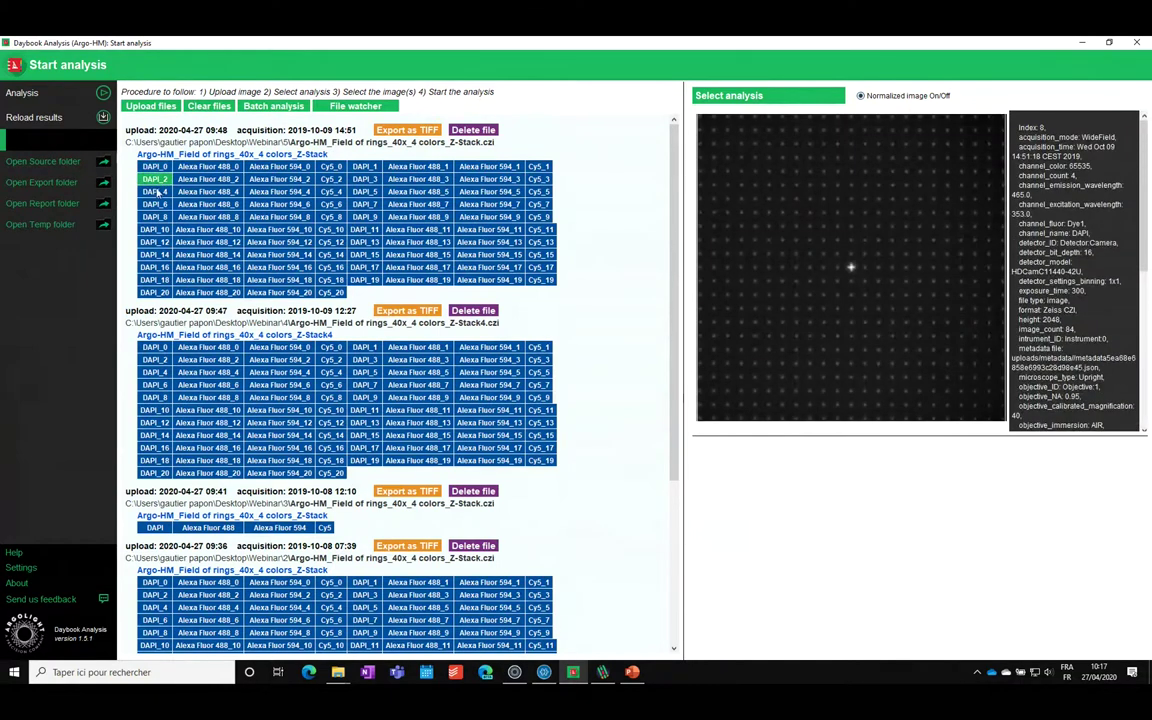
left_click(155, 191)
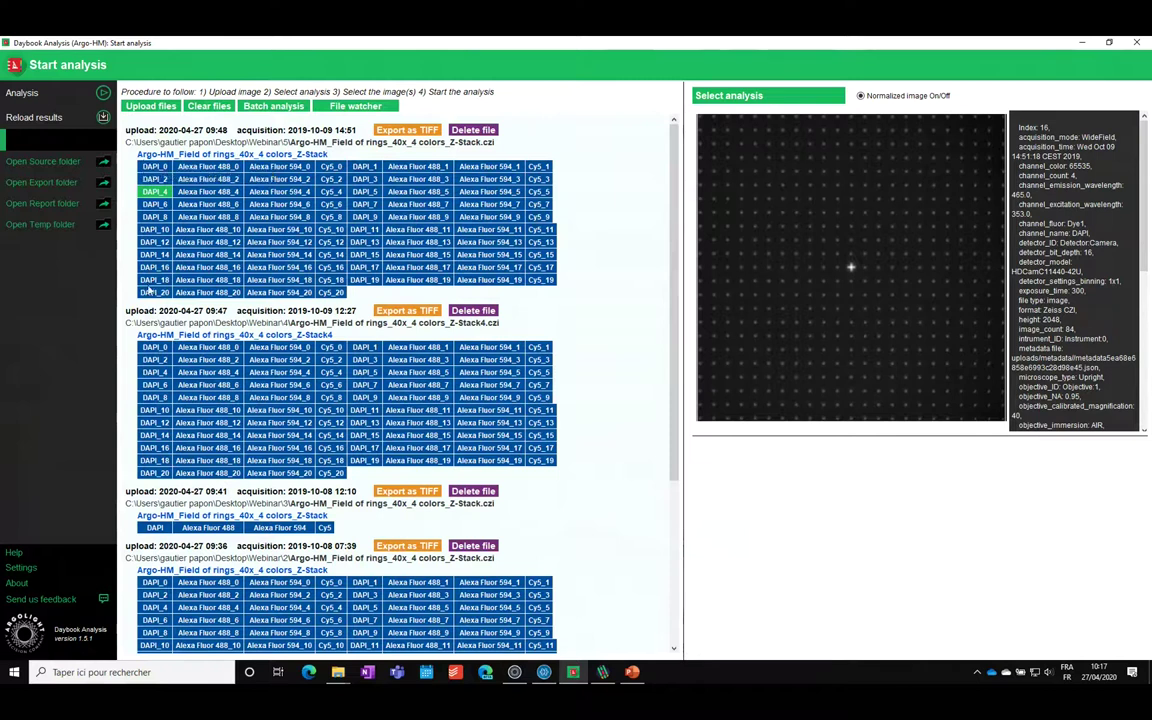
left_click(145, 218)
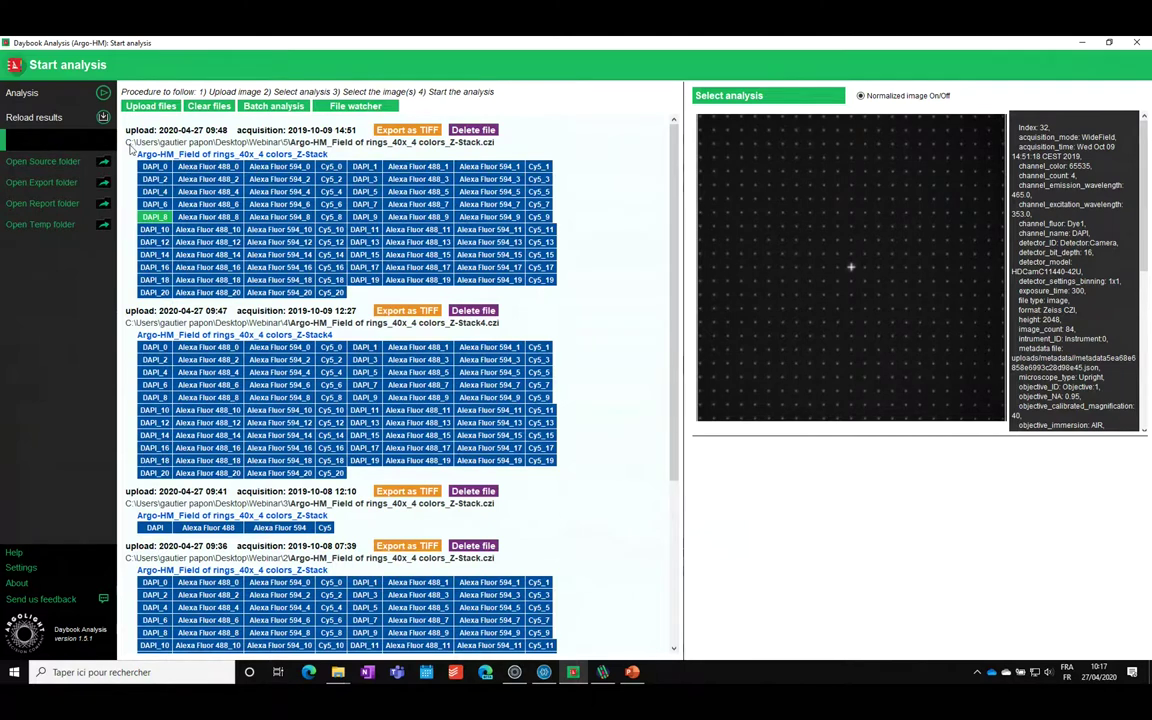
Look through all uploaded stacks down to the 2019-10-07 acquisition and preview the first stack's DAPI_6 image.
scroll(420, 220, "down", 1)
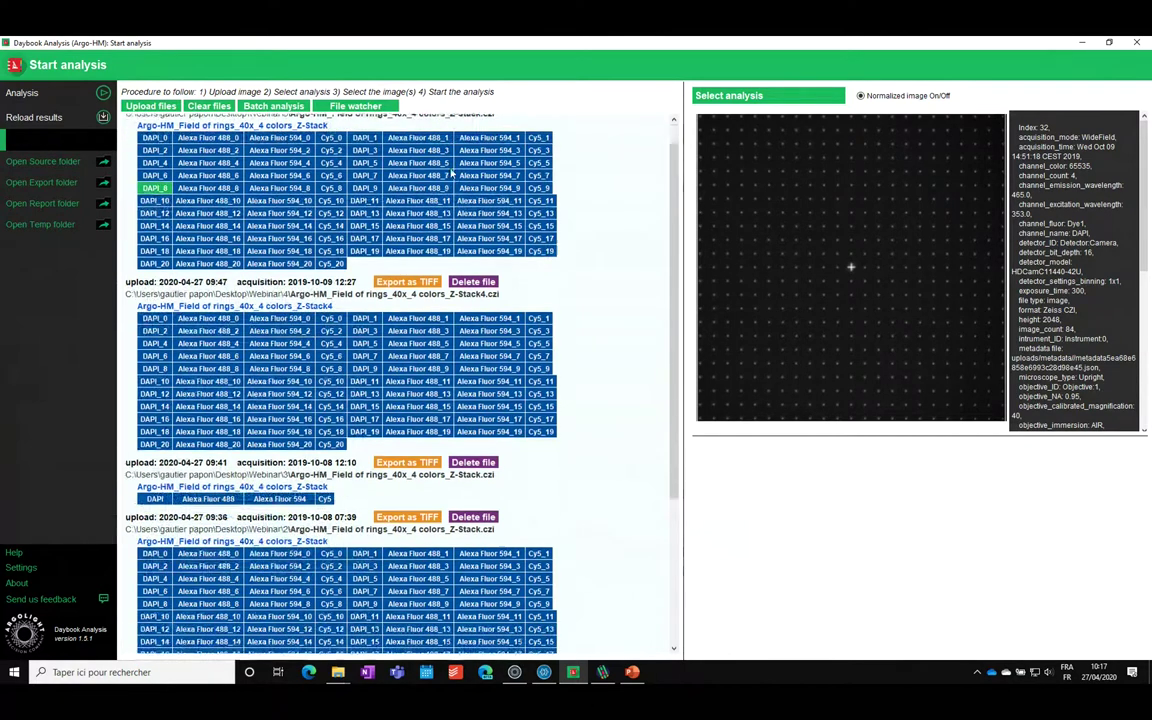
scroll(310, 310, "up", 1)
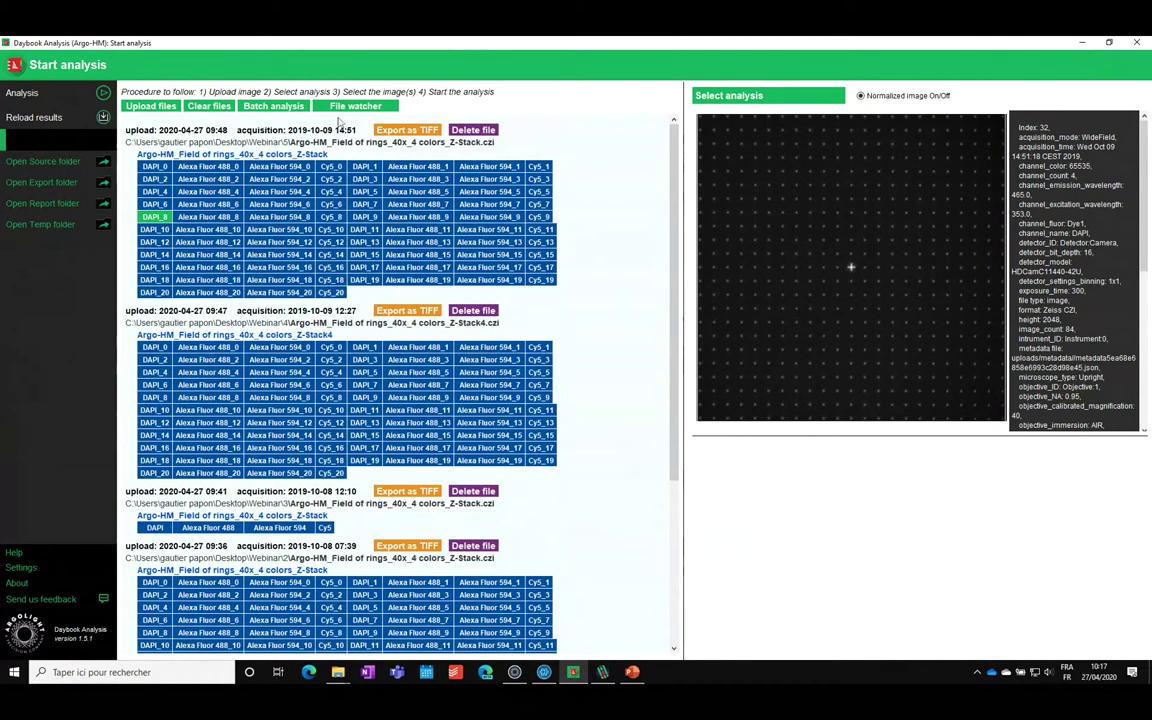
scroll(300, 280, "down", 3)
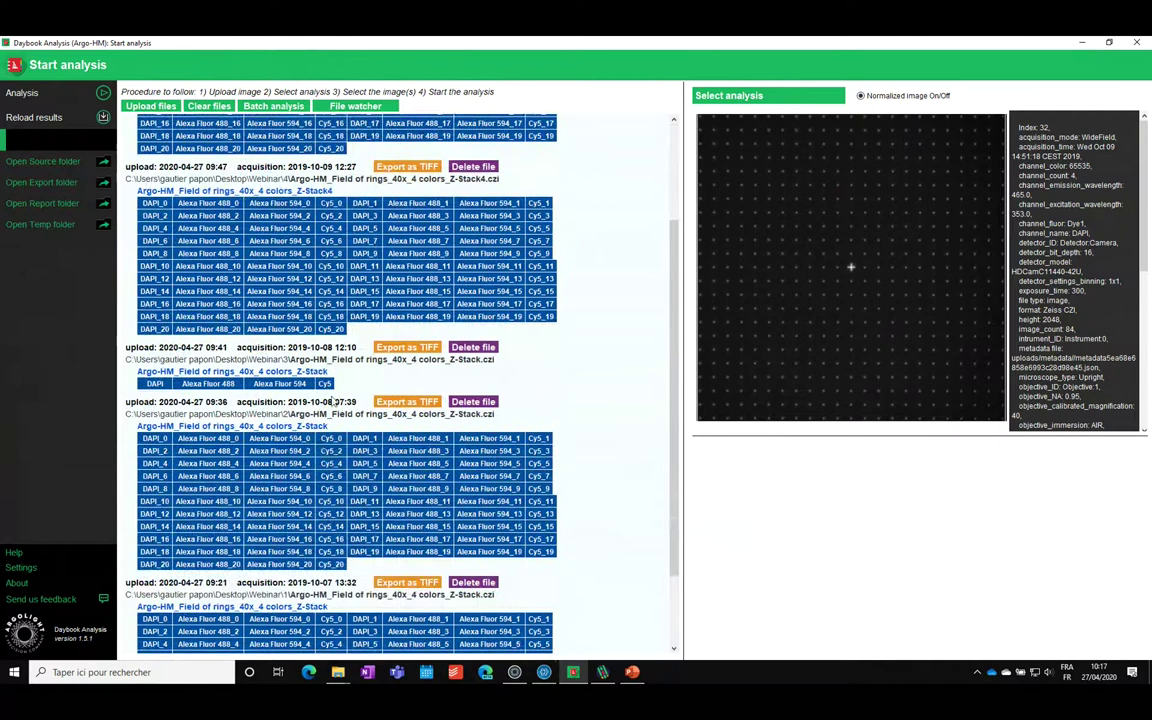
scroll(310, 380, "down", 2)
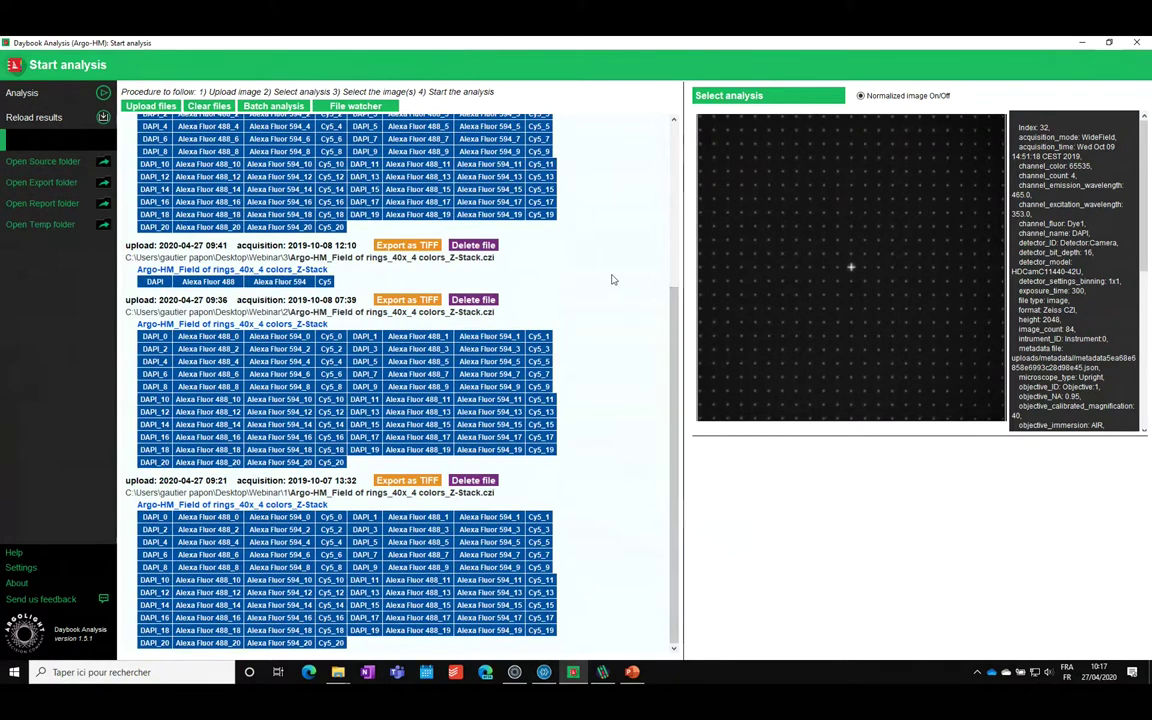
scroll(613, 280, "up", 5)
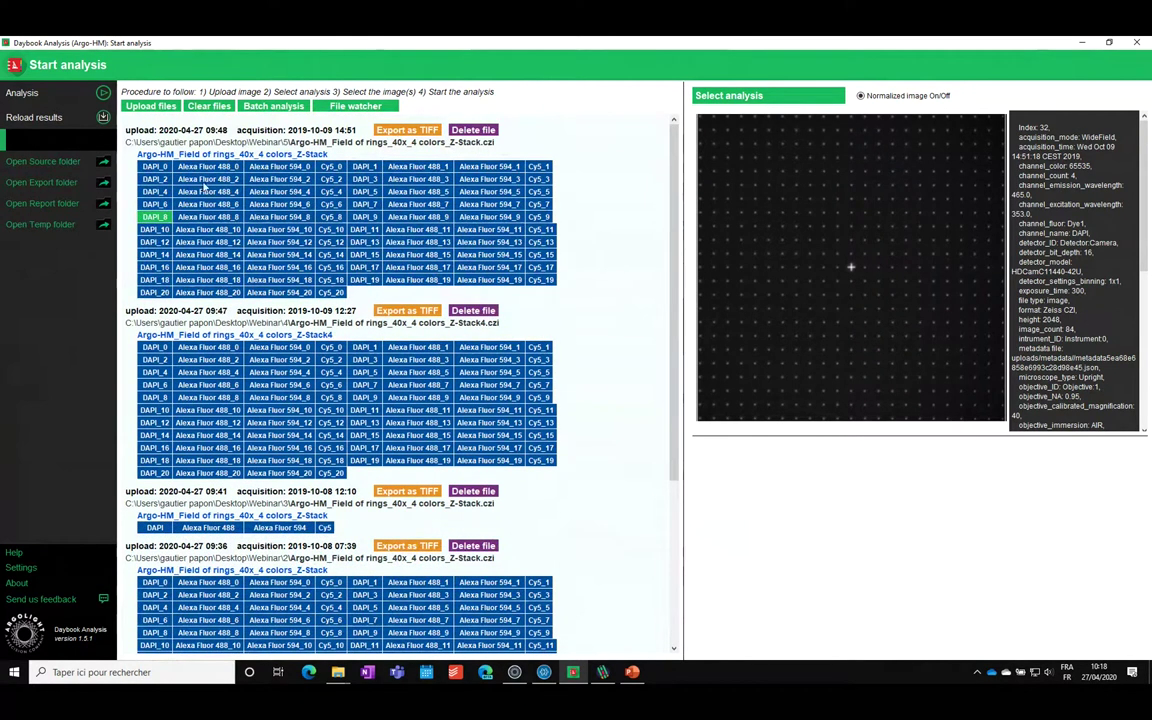
left_click(156, 204)
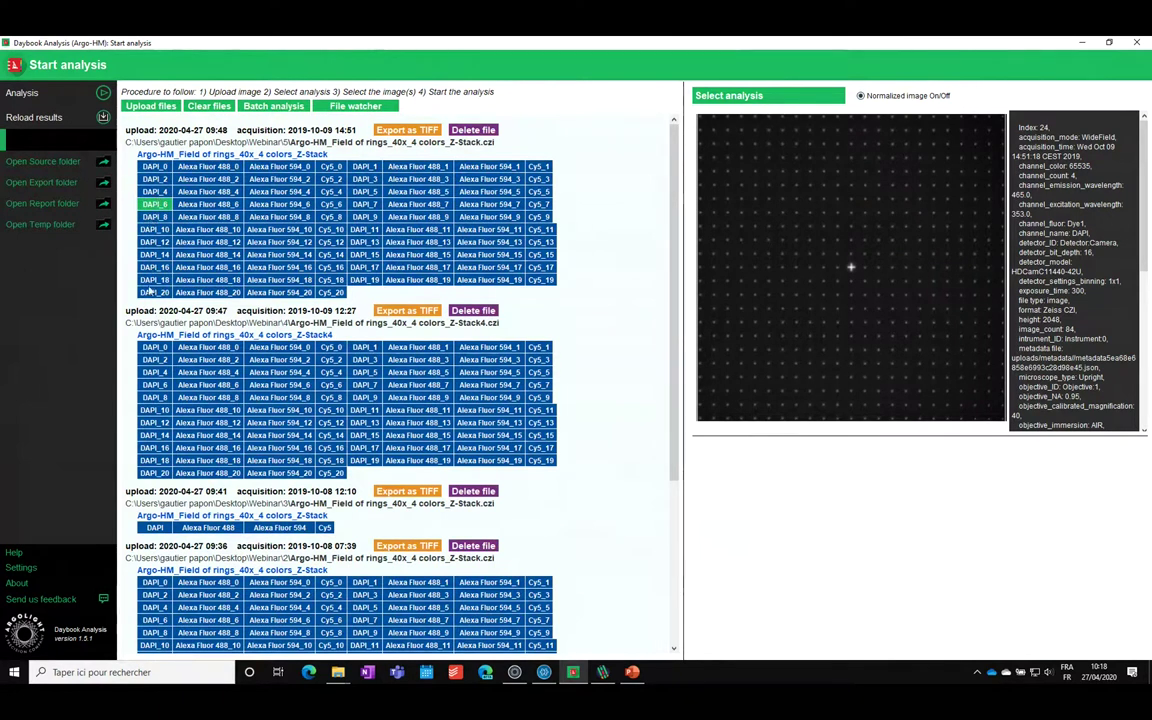
left_click(705, 93)
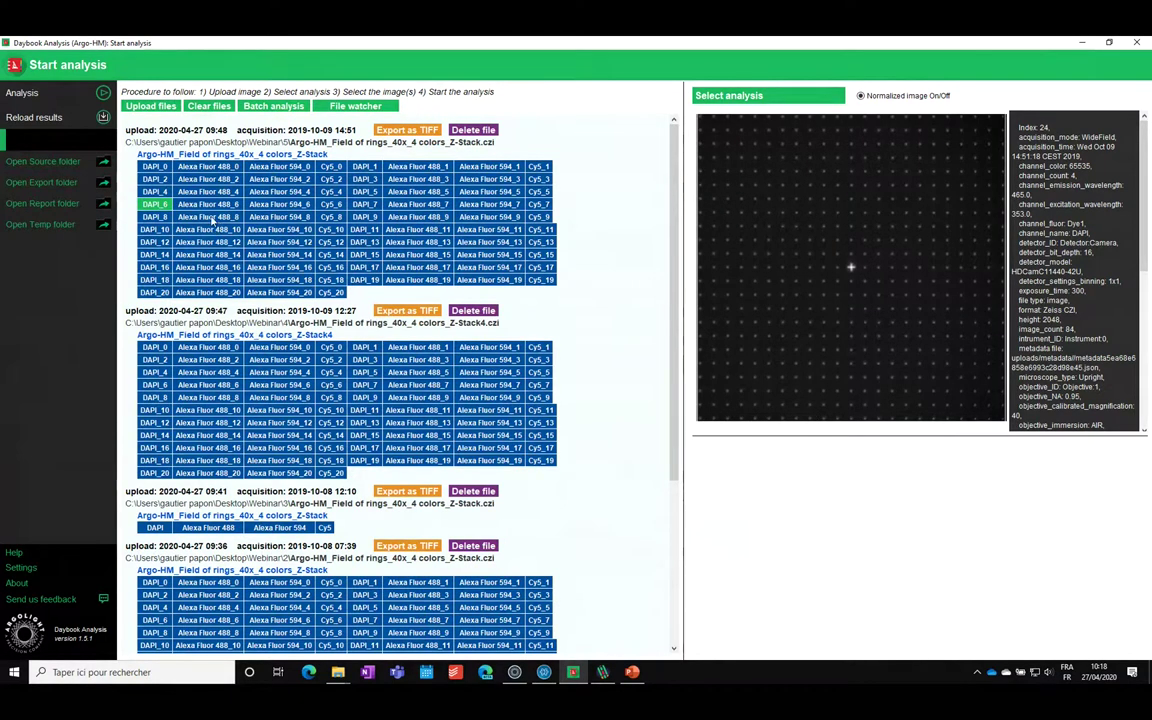
Open the batch analysis settings and keep Weekly Check 4 Colours as the acquisition profile for the Zeiss Axio Imager M2.
left_click(275, 108)
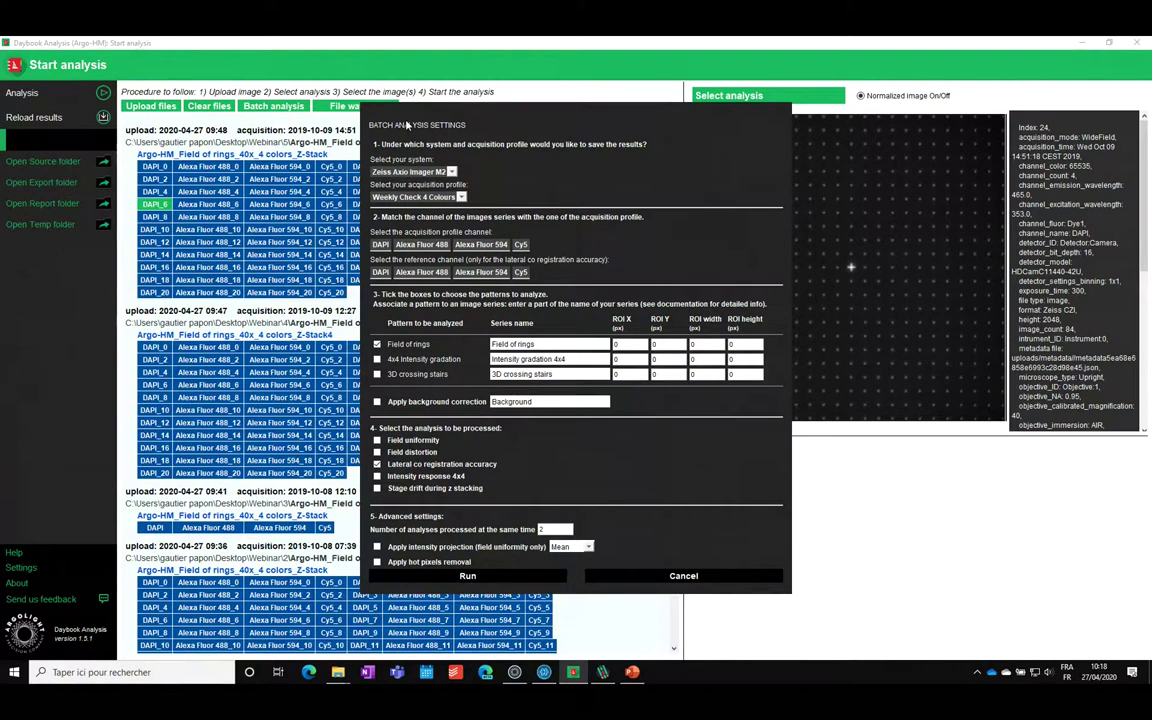
left_click(461, 197)
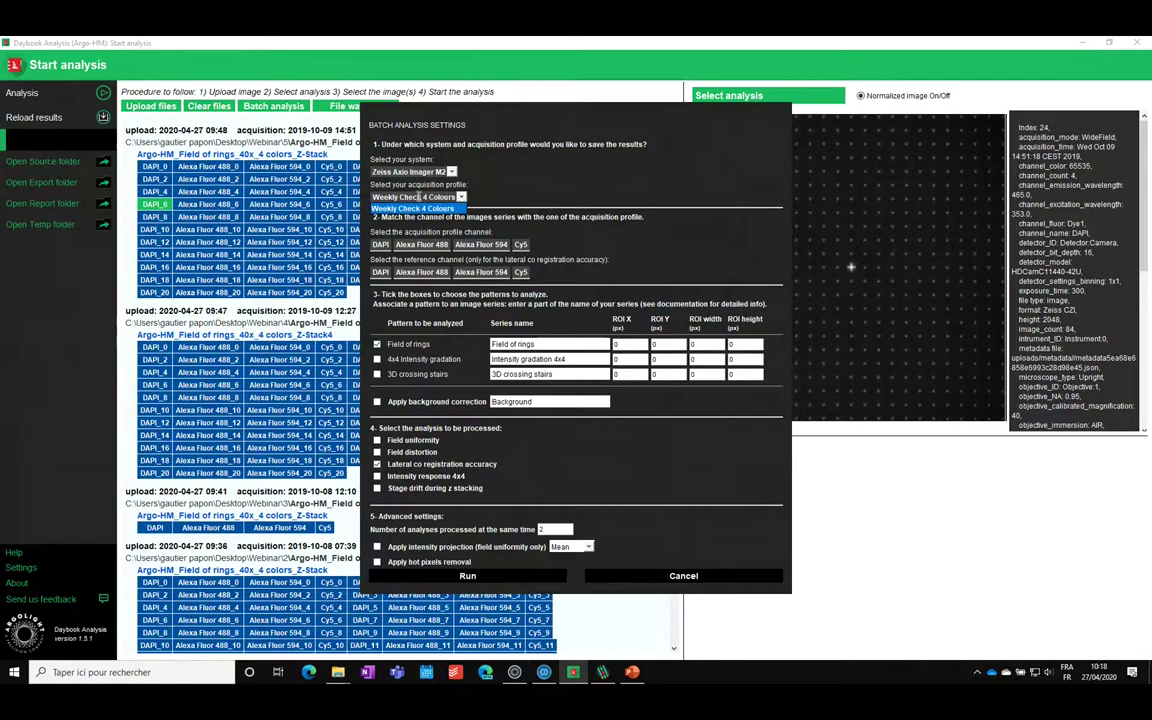
left_click(463, 194)
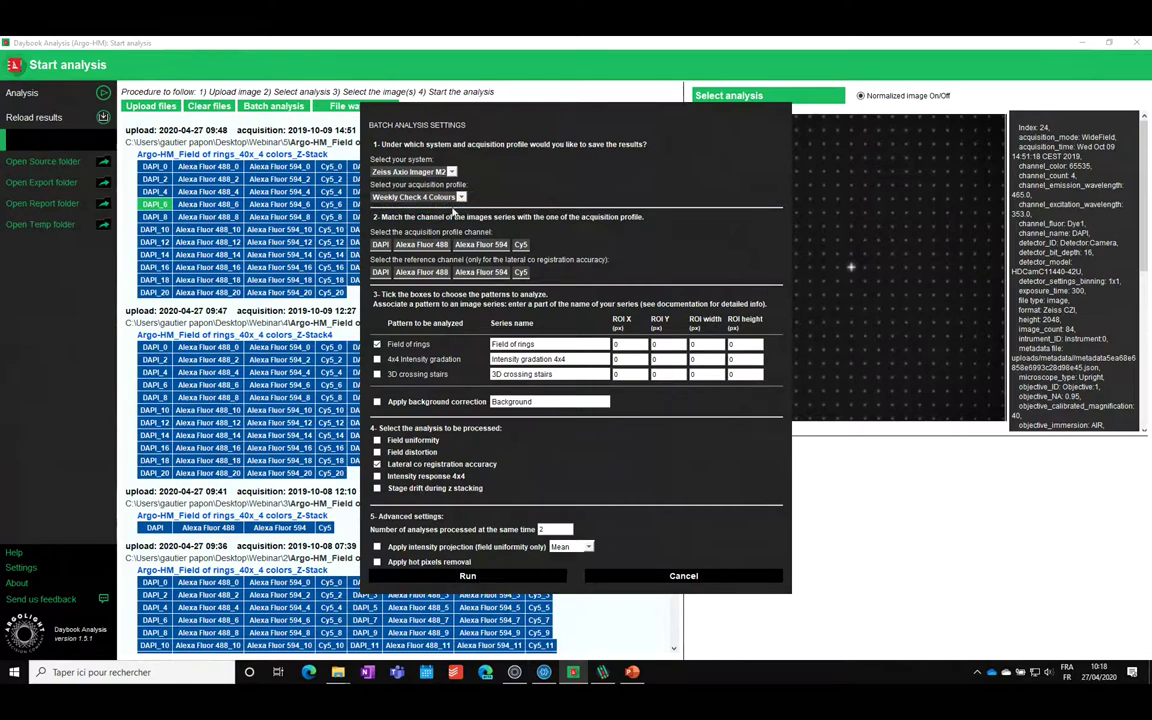
Switch to Daybook Data Manager, examine the Zeiss Axio Imager M2 system and its acquisition profile, and return to Daybook Analysis.
left_click(603, 672)
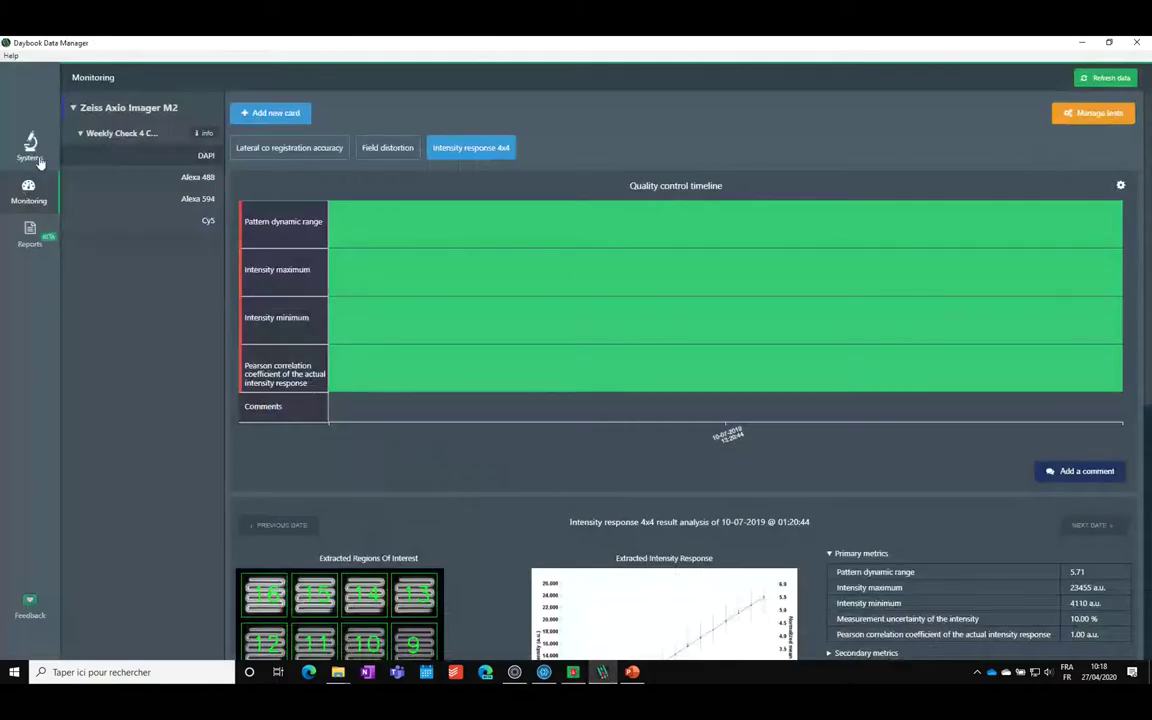
left_click(31, 152)
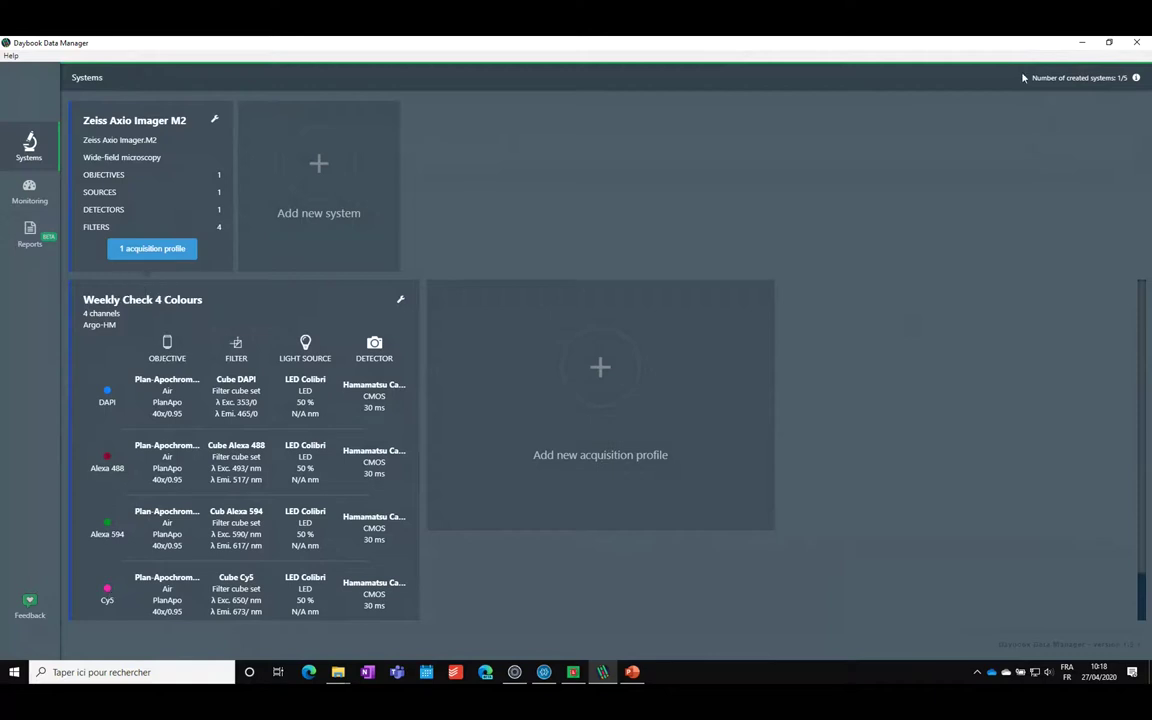
left_click(1079, 42)
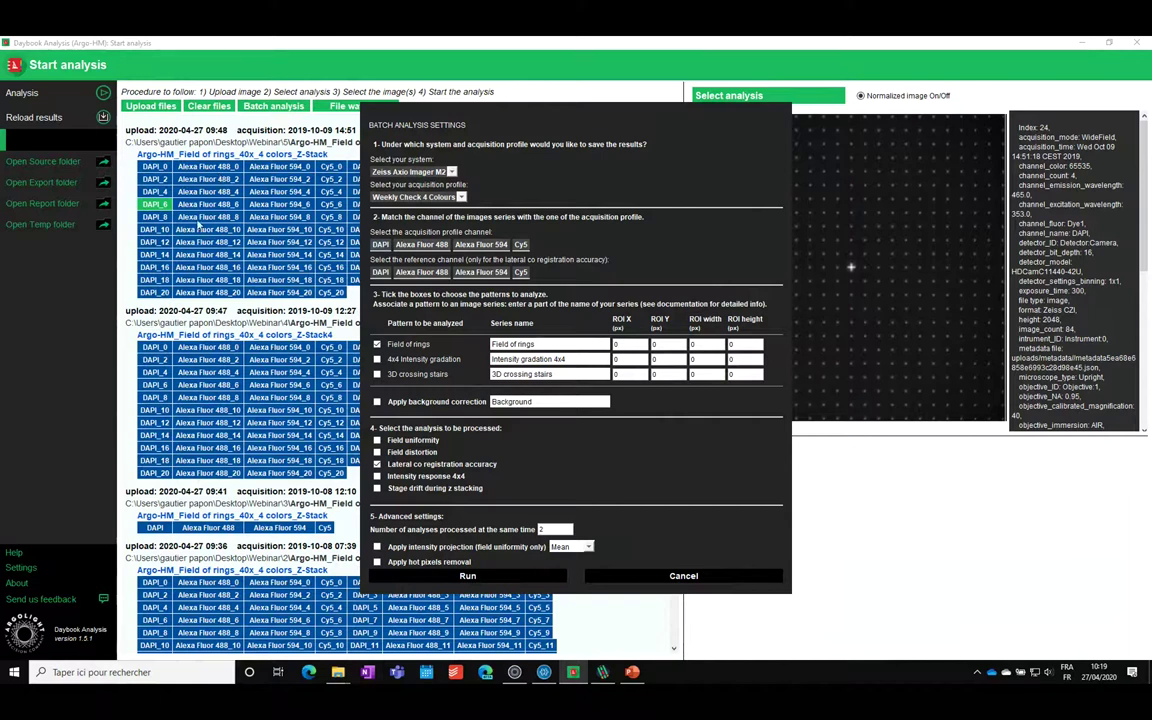
Match the image series' DAPI channel with the acquisition profile's DAPI channel.
left_click(381, 246)
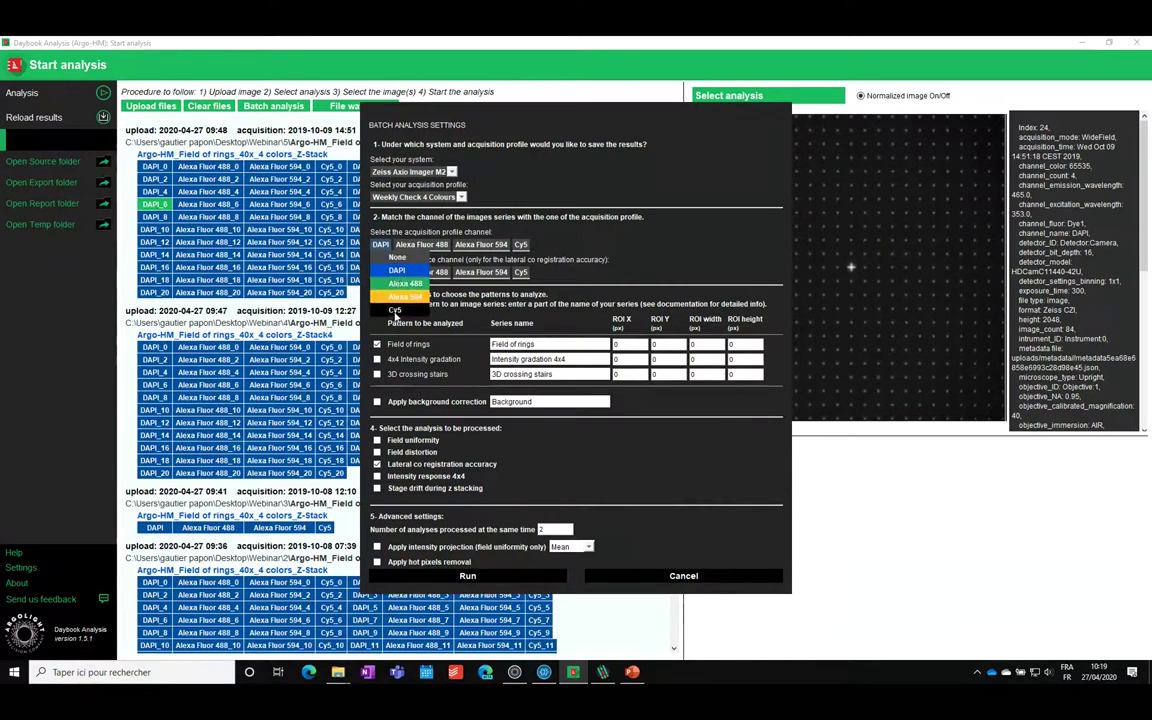
left_click(396, 270)
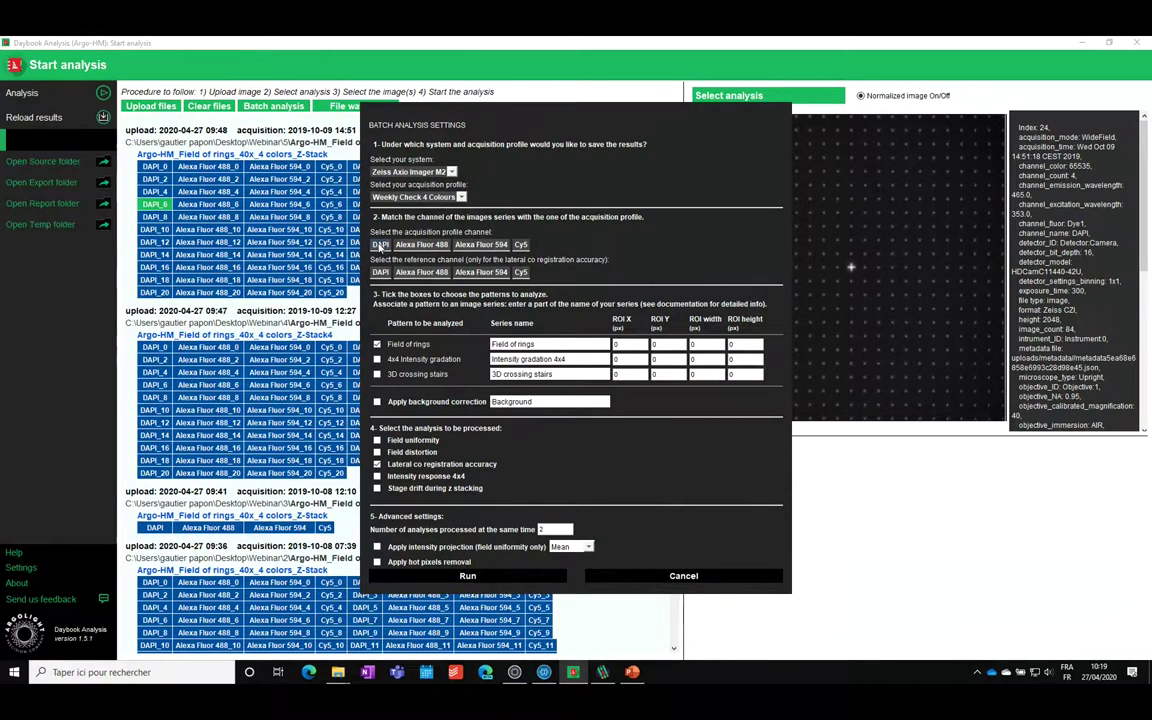
left_click(384, 245)
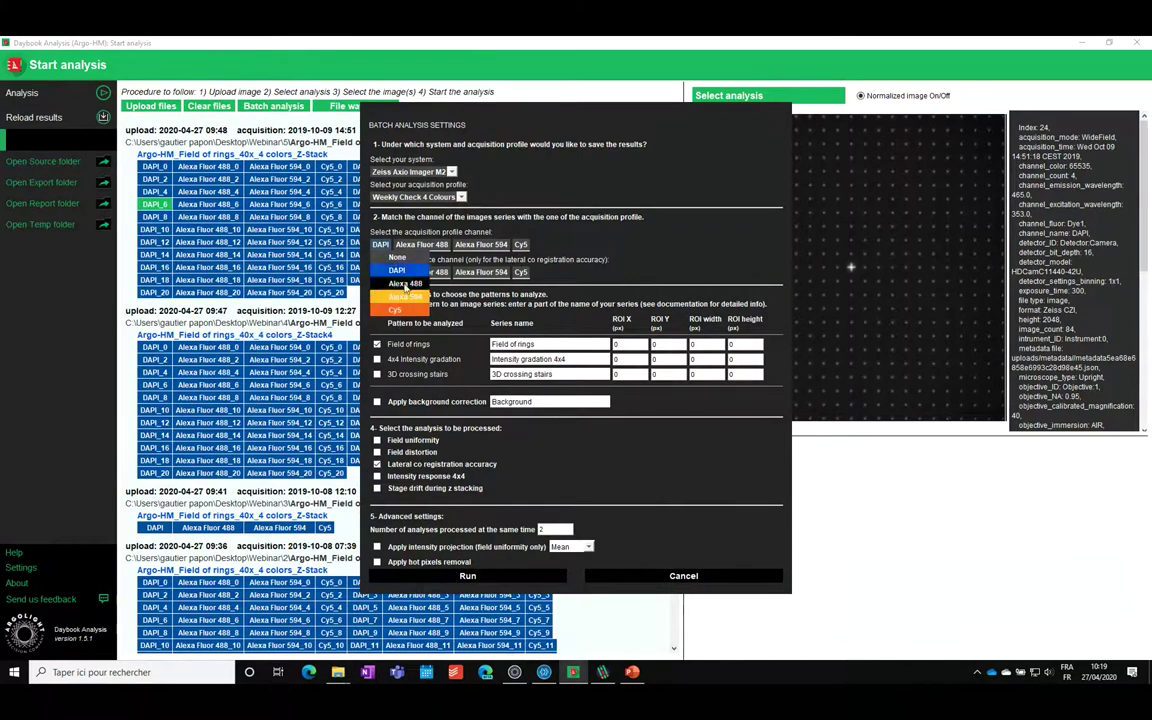
left_click(405, 270)
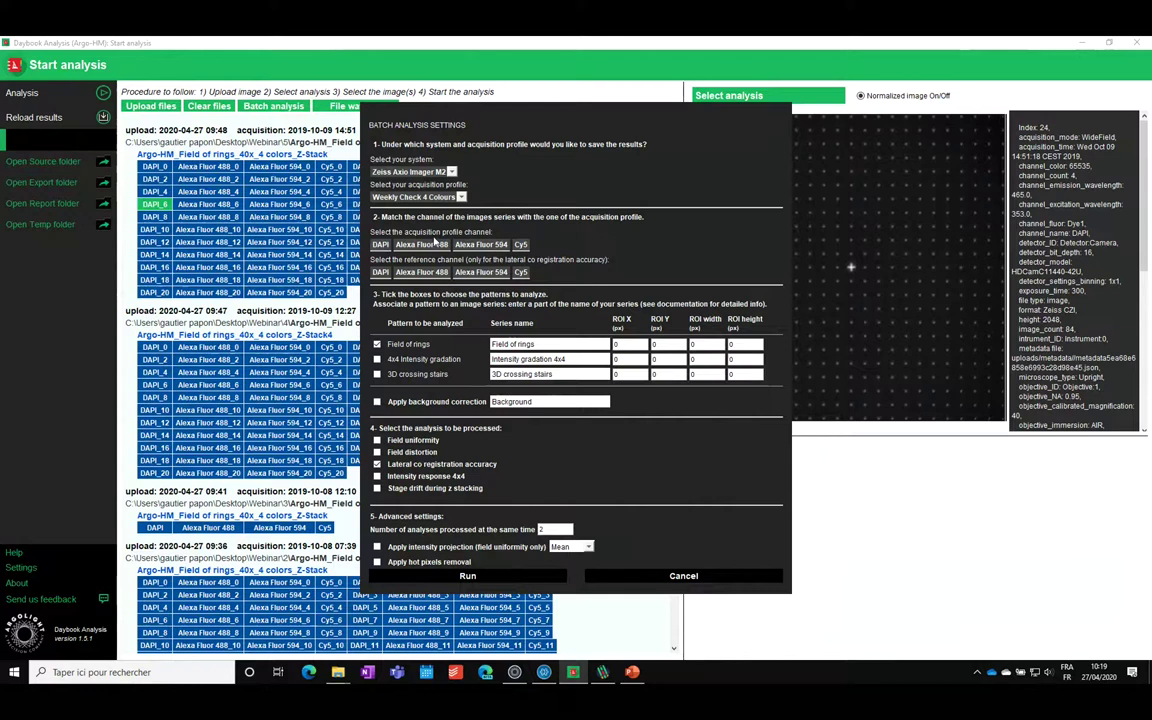
left_click(381, 247)
left_click(400, 270)
Match Alexa Fluor 488, Alexa Fluor 594 and Cy5 with profile channels Alexa 488, Alexa 594 and Cy5, and check the profile in Daybook Data Manager.
left_click(432, 245)
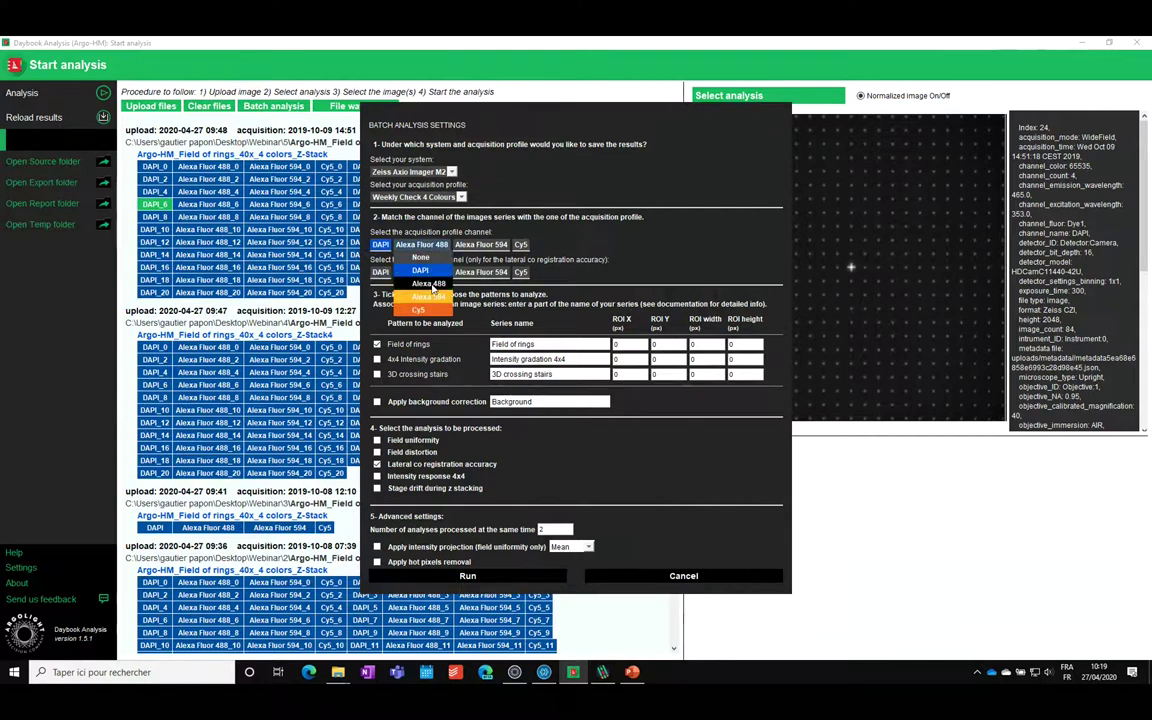
left_click(429, 284)
left_click(481, 245)
left_click(488, 297)
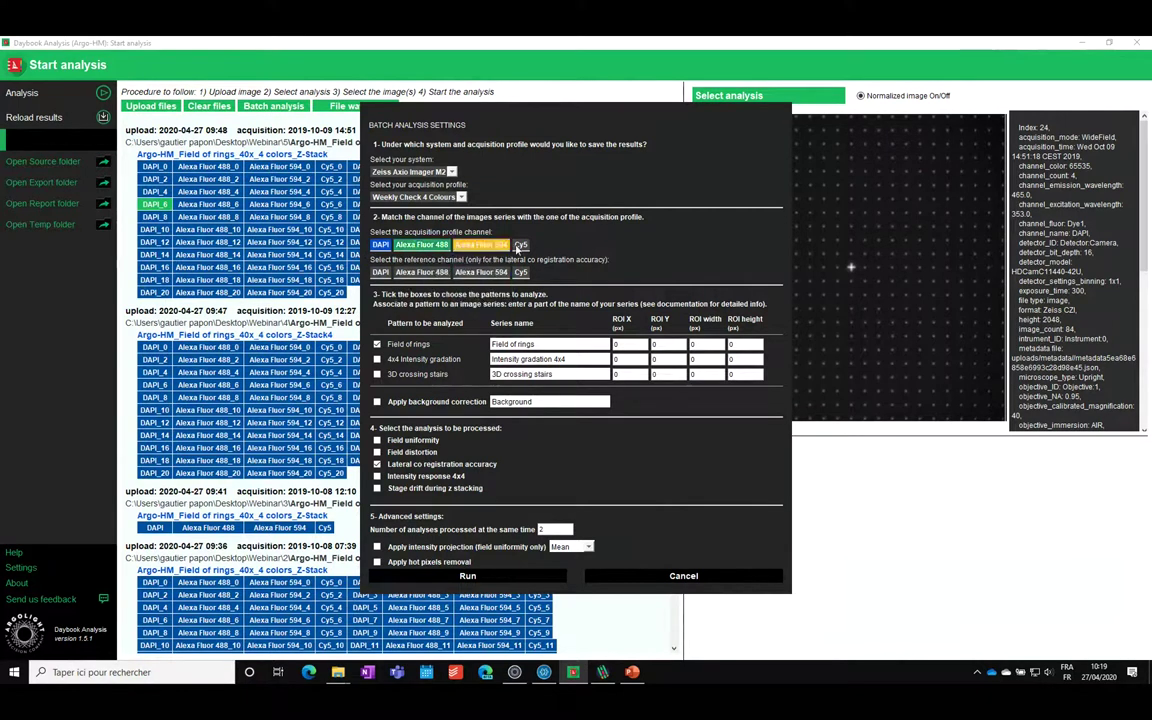
left_click(519, 246)
left_click(528, 310)
left_click(604, 673)
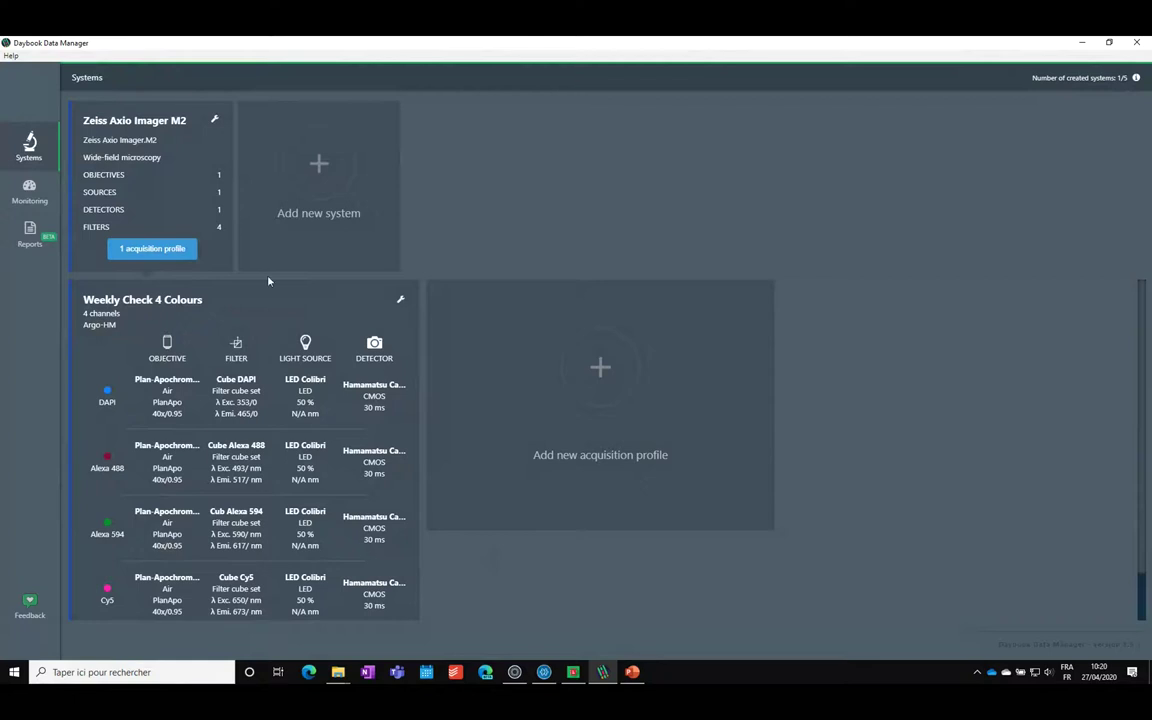
left_click(1081, 42)
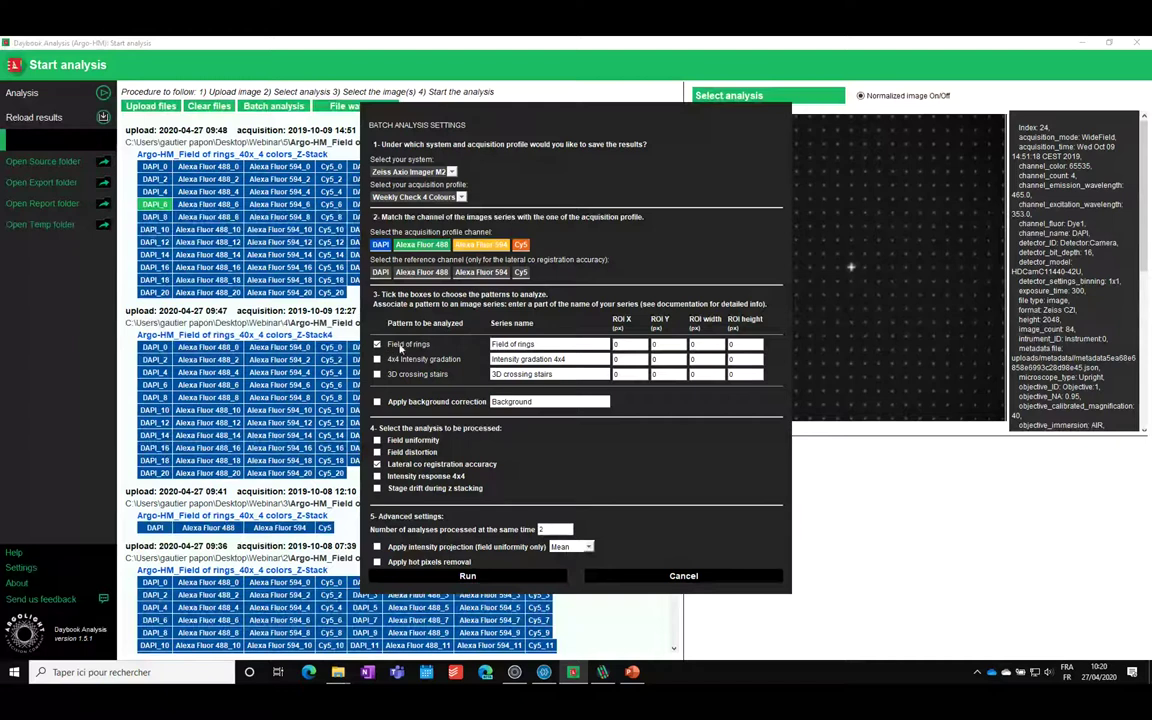
left_click(513, 344)
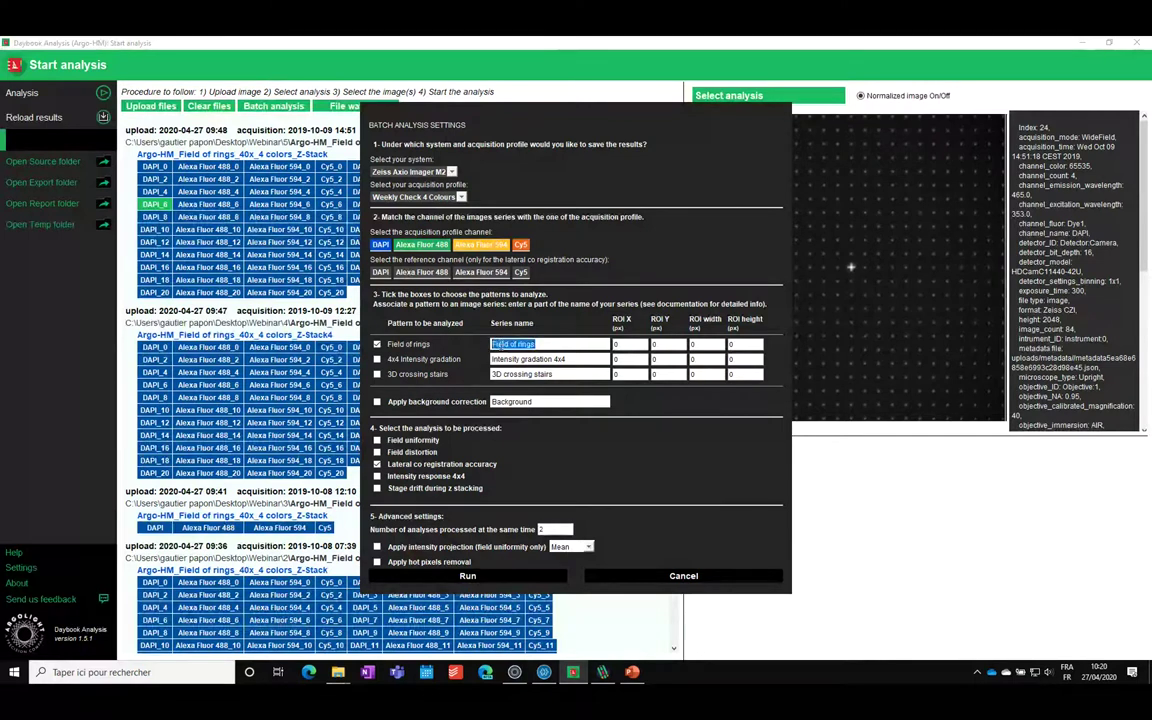
triple_click(549, 343)
left_click(519, 343)
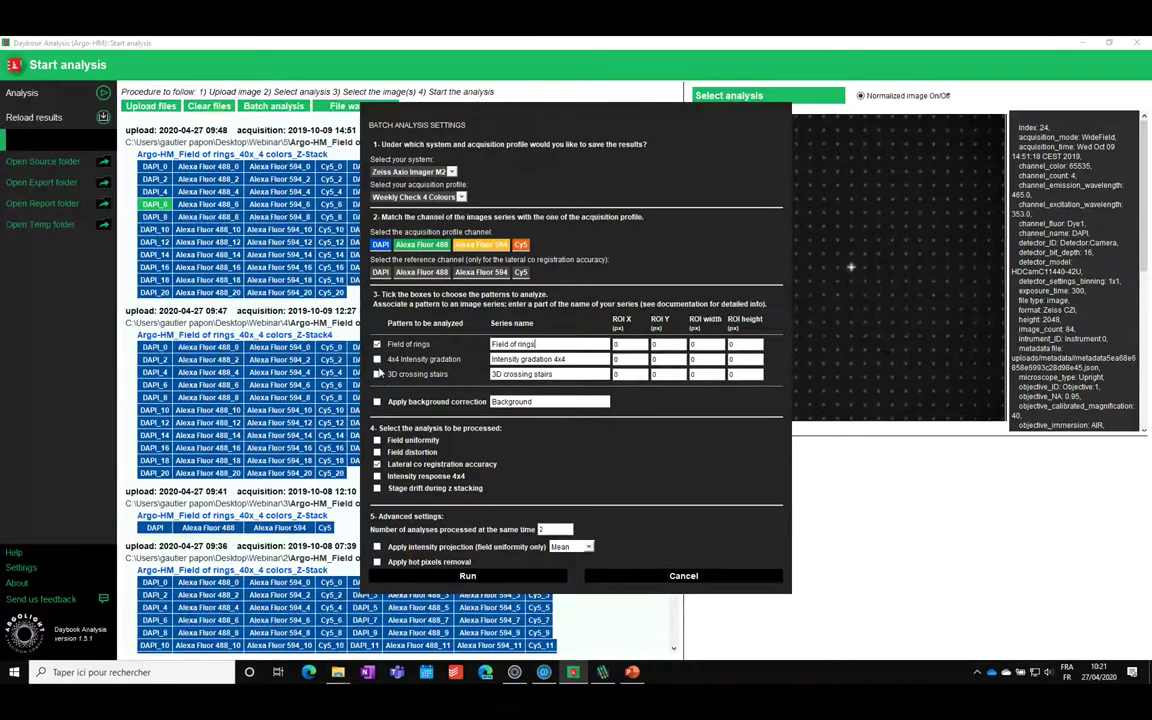
left_click(377, 374)
left_click(378, 359)
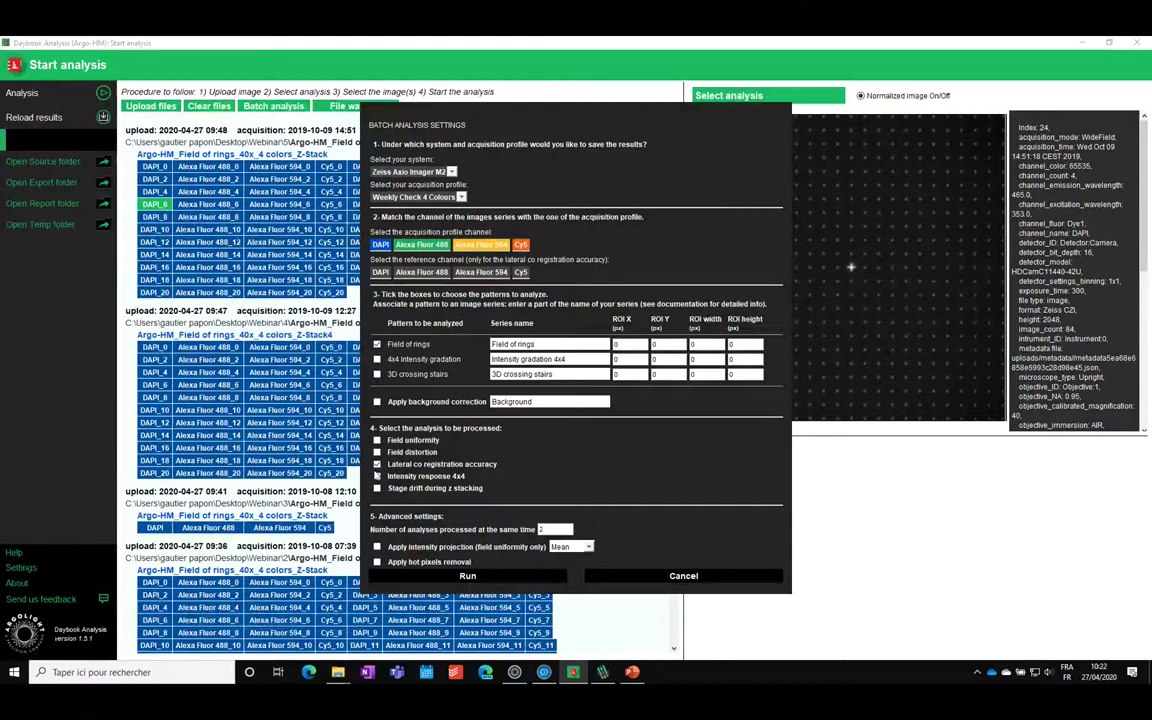
Select Field uniformity as the only analysis to process, clearing Lateral co registration accuracy.
left_click(377, 441)
left_click(377, 452)
left_click(377, 464)
left_click(377, 452)
left_click(377, 464)
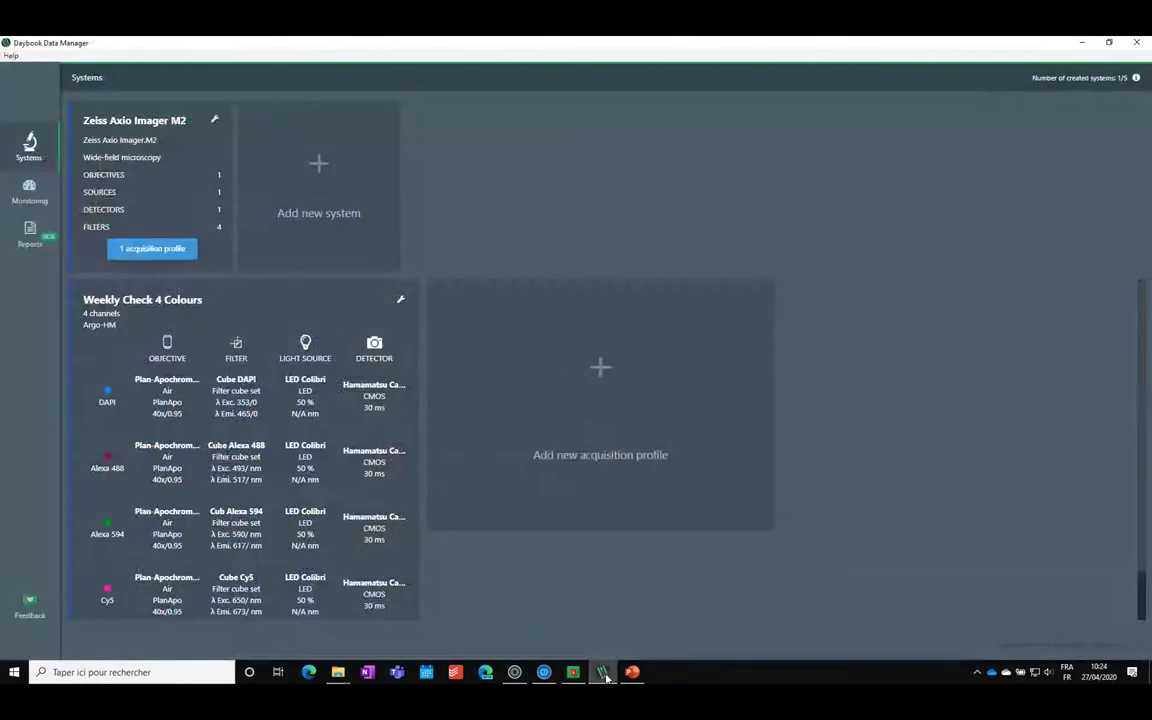
In Daybook Data Manager's monitoring view, examine the existing results for the DAPI, Alexa 488, Alexa 594 and Cy5 channels.
left_click(30, 190)
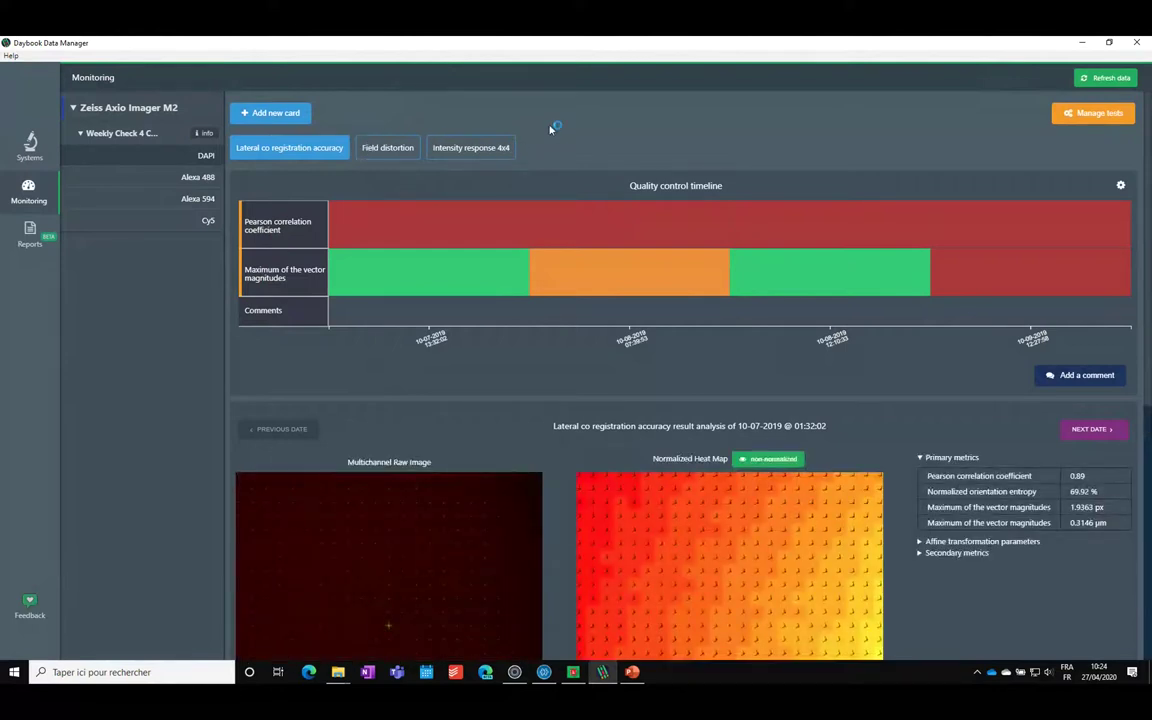
left_click(193, 178)
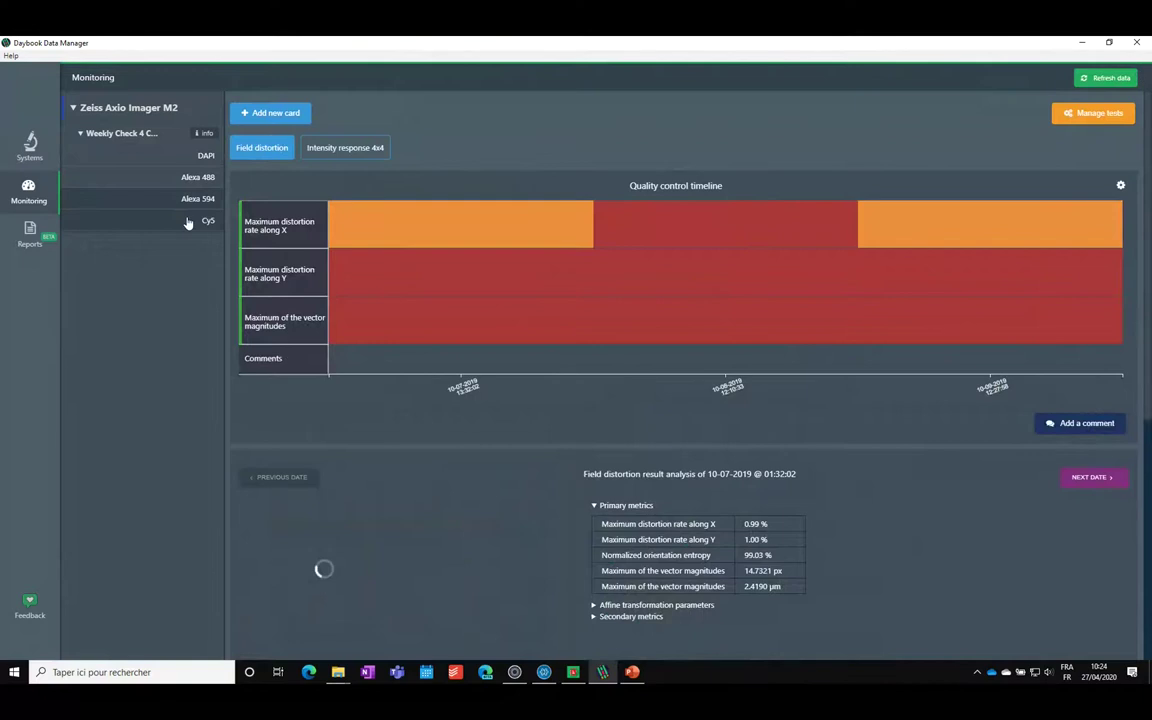
left_click(185, 179)
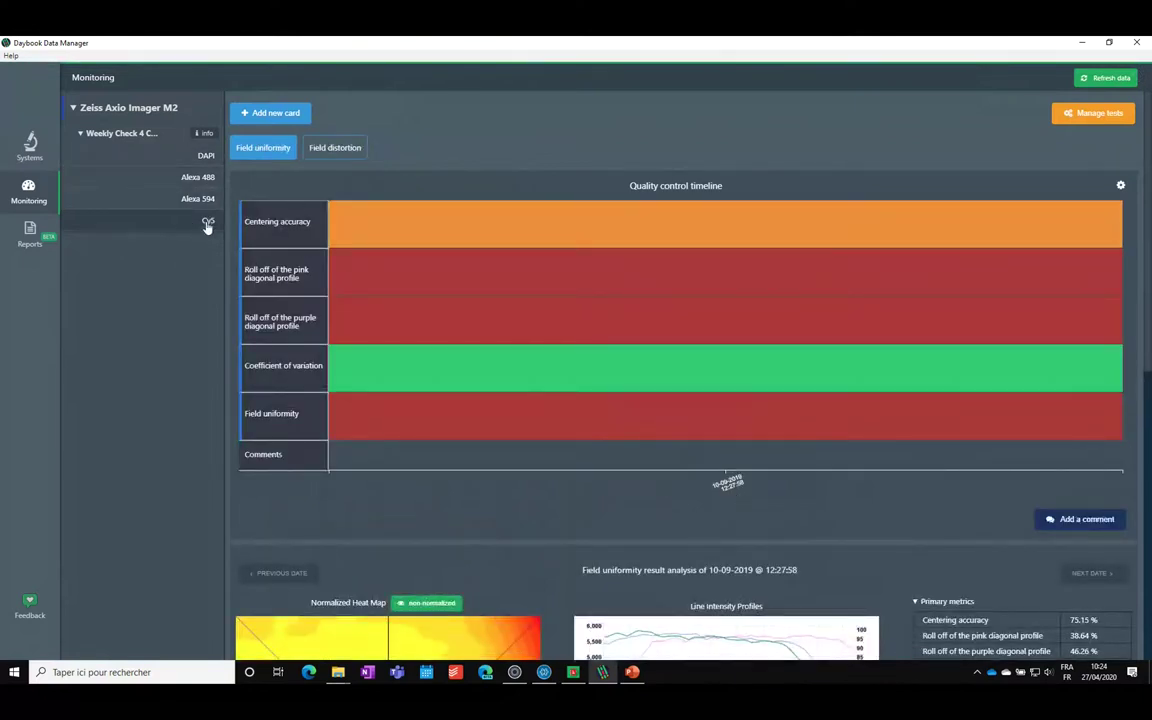
left_click(178, 198)
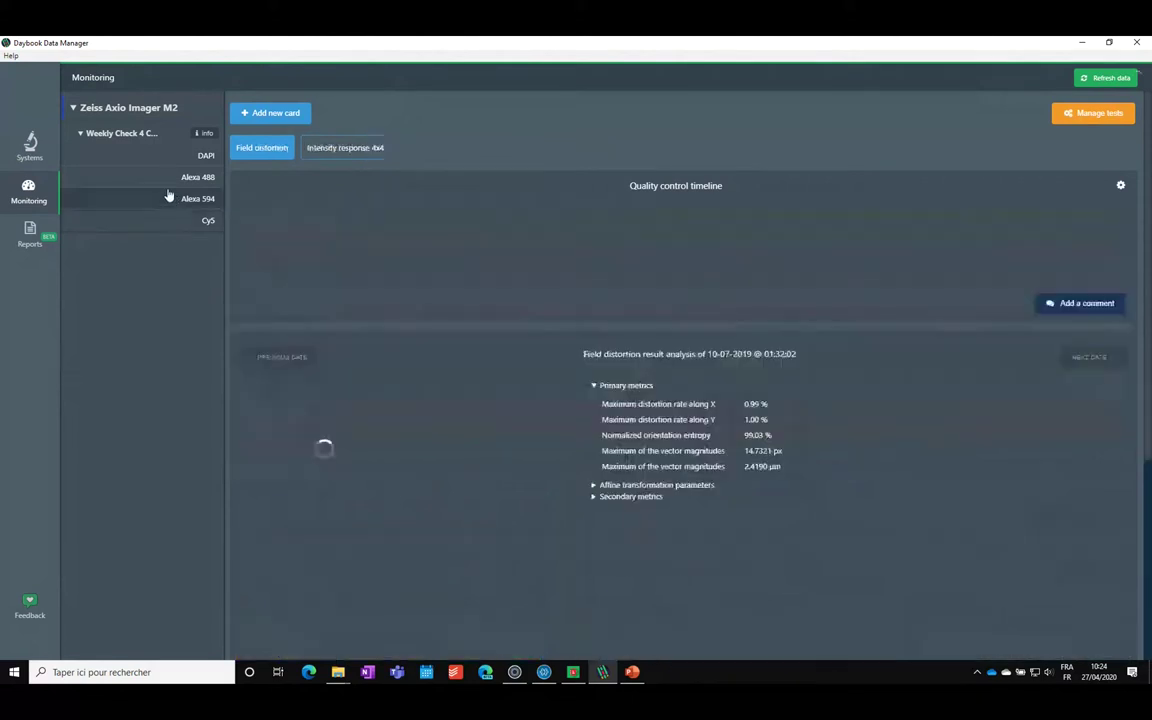
left_click(165, 160)
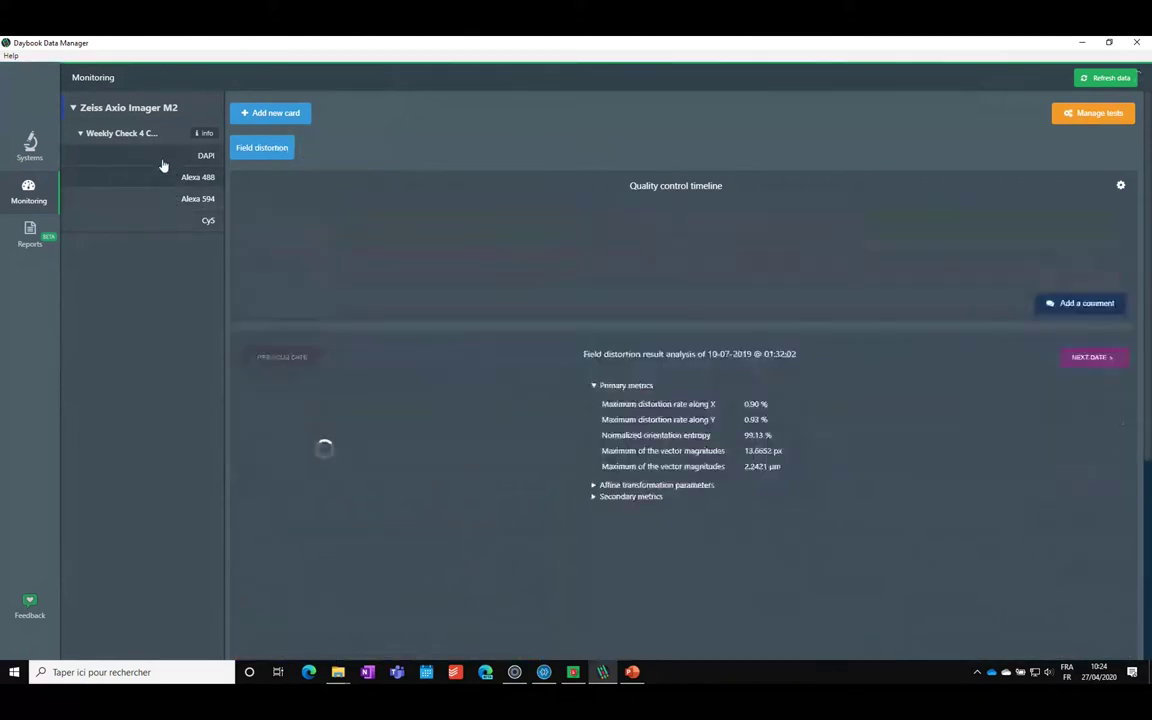
left_click(211, 229)
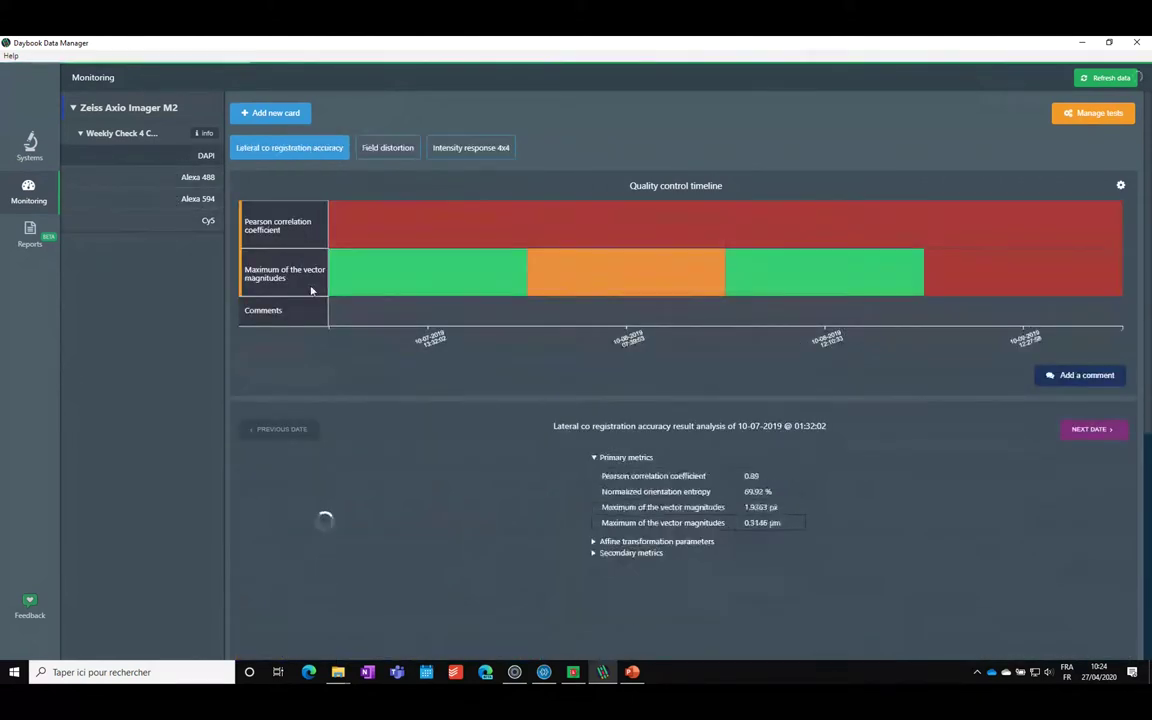
Return to Daybook Analysis and run the batch analysis with the configured settings.
mouse_move(631, 292)
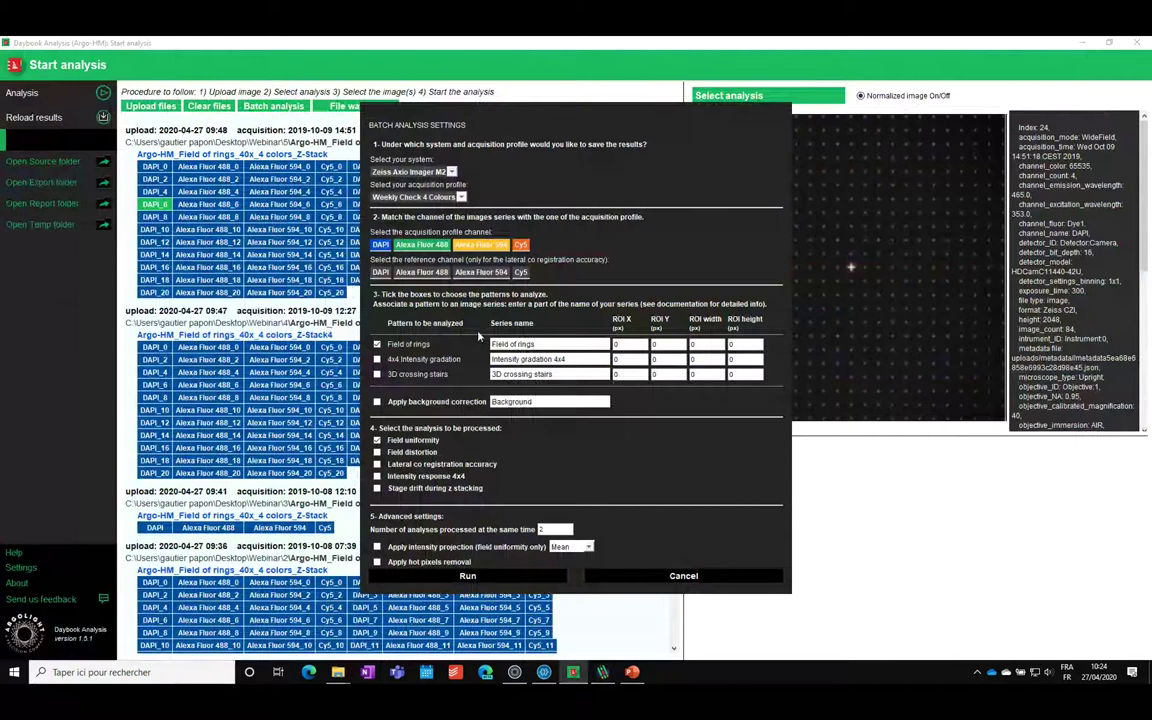
left_click(467, 576)
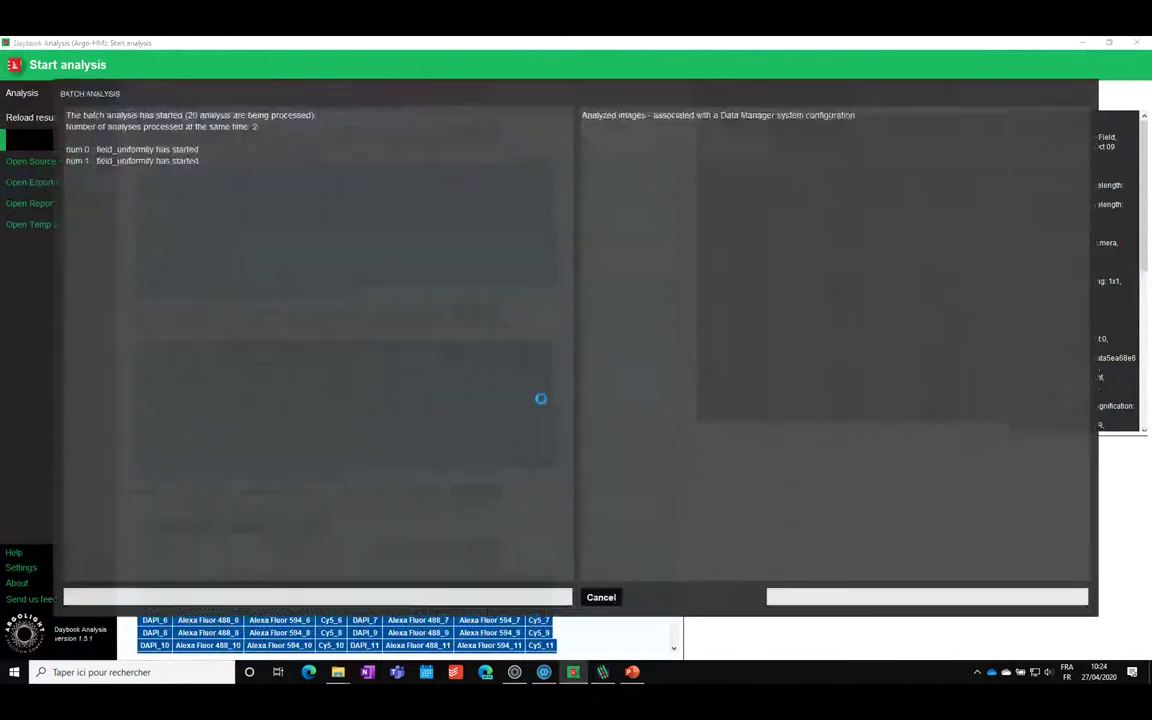